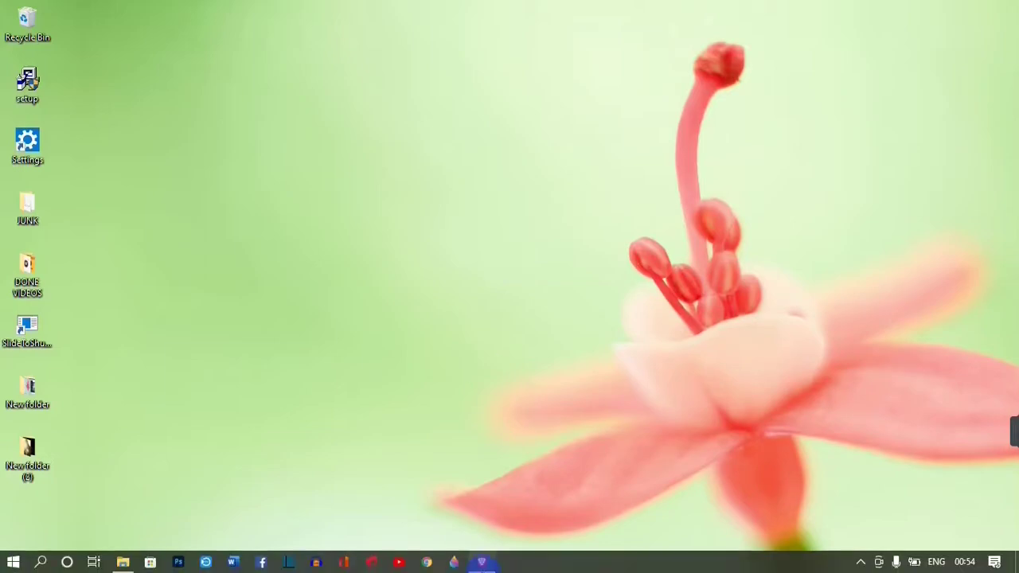
Launch Brave from the taskbar so a blank New Tab page appears
left_click(481, 562)
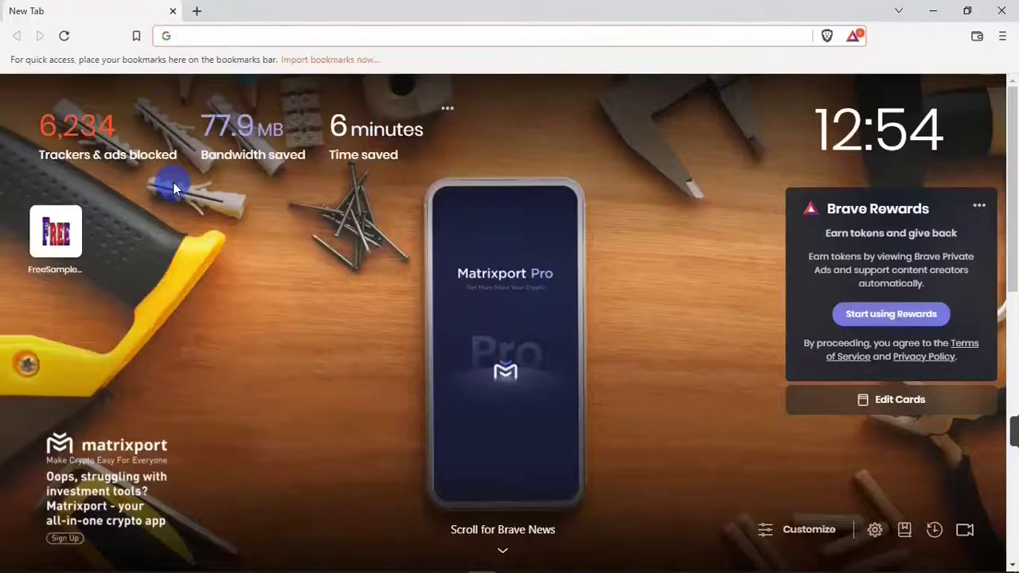
Enter the zoom.us address in Brave to load the Zoom homepage
type("zoo")
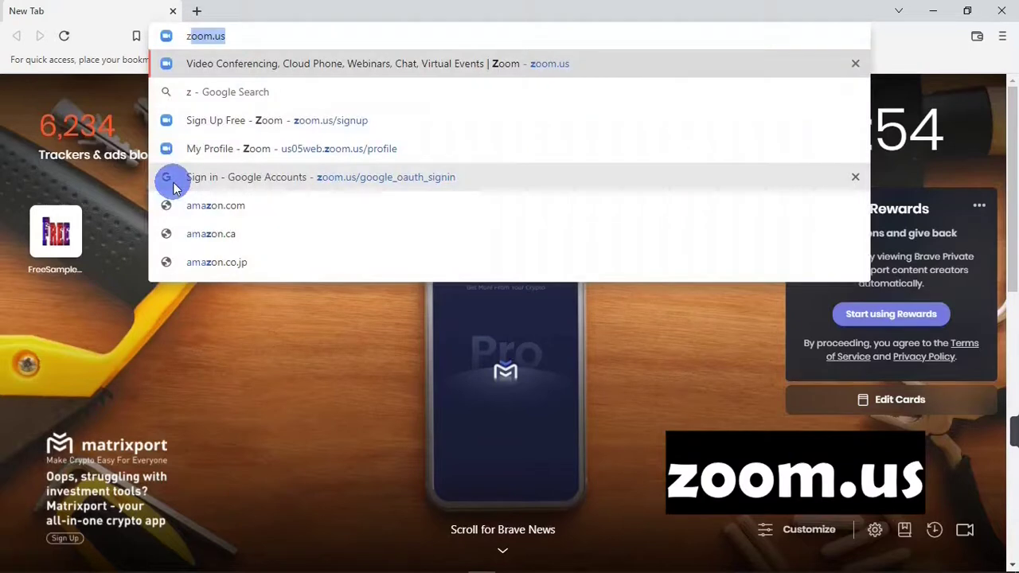
type("m.ur")
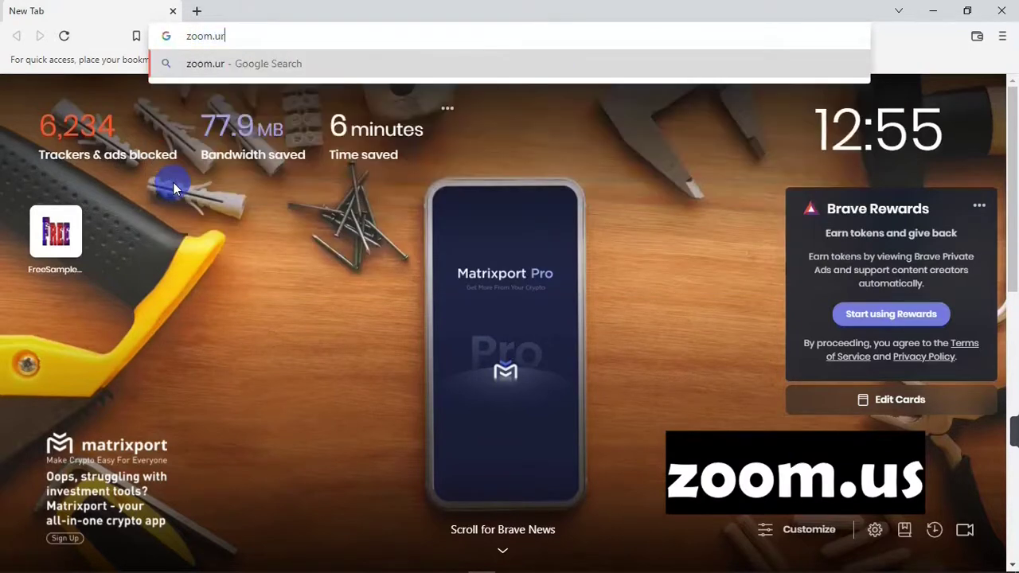
key("Return")
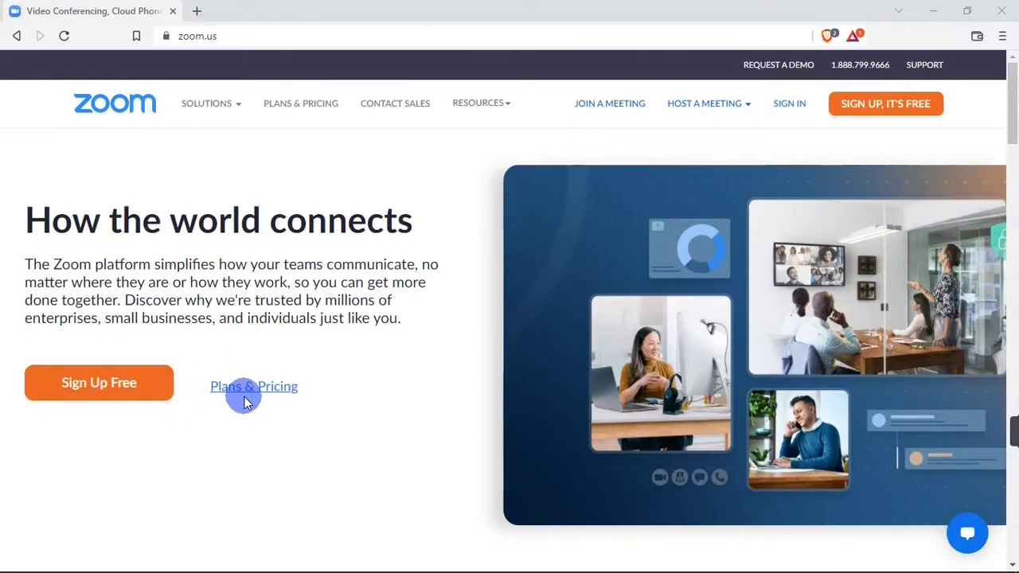
Pass the Sign Up Free birth-date check and sign in to Zoom with Google
left_click(121, 395)
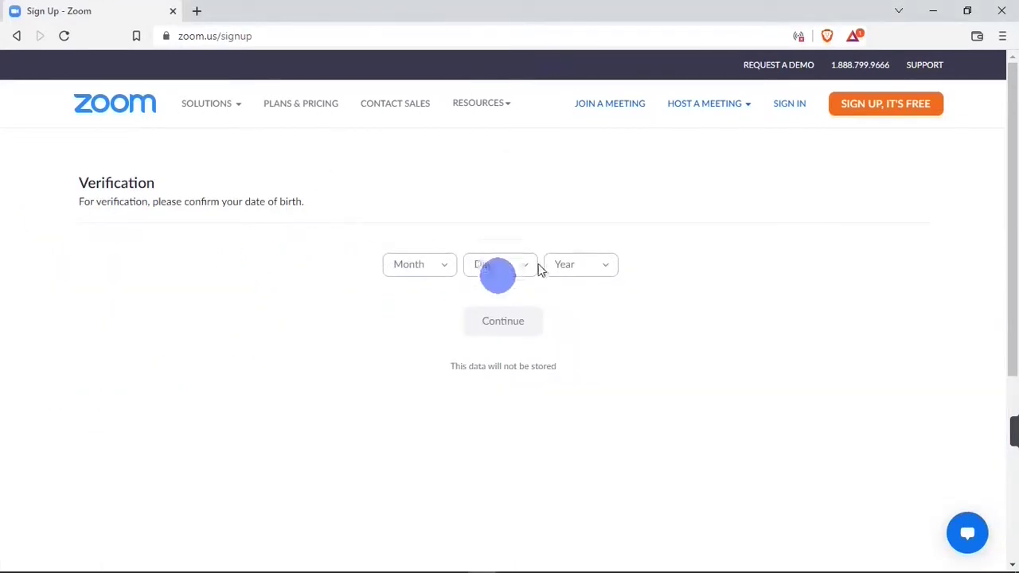
left_click(410, 264)
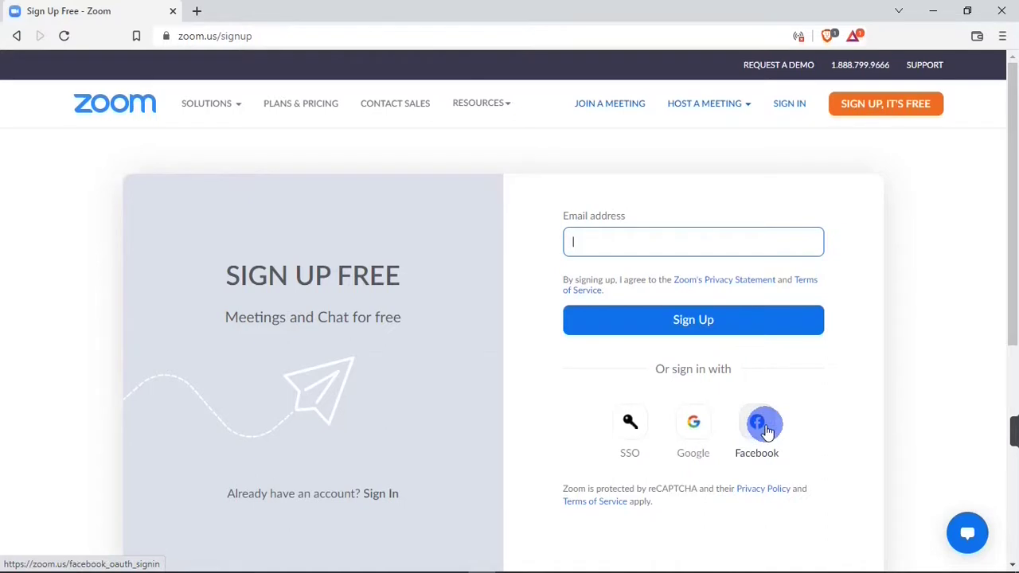
left_click(695, 424)
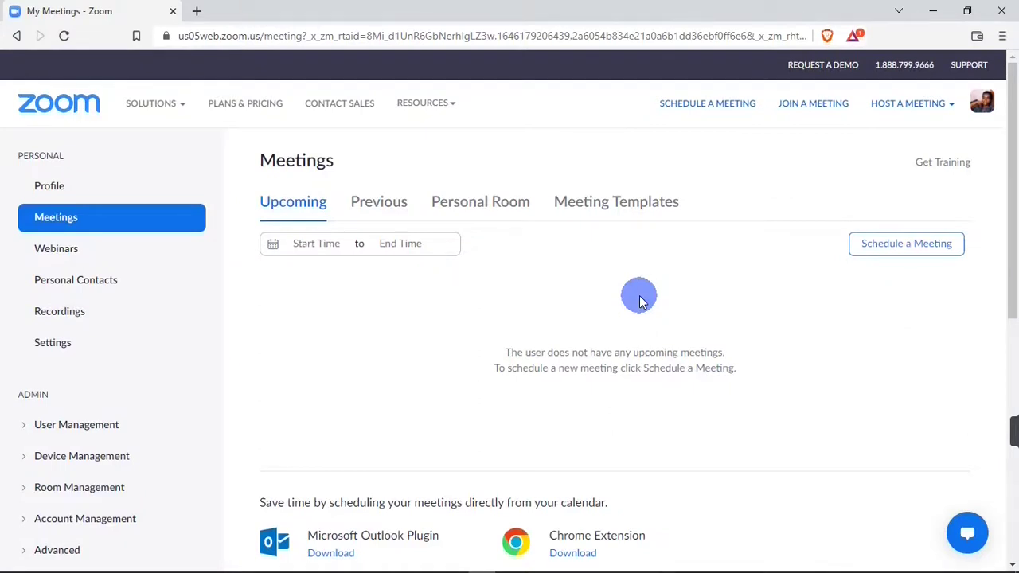
Visit the Profile, Meetings, Webinars, Personal Contacts and Recordings pages, ending back on Profile
left_click(46, 185)
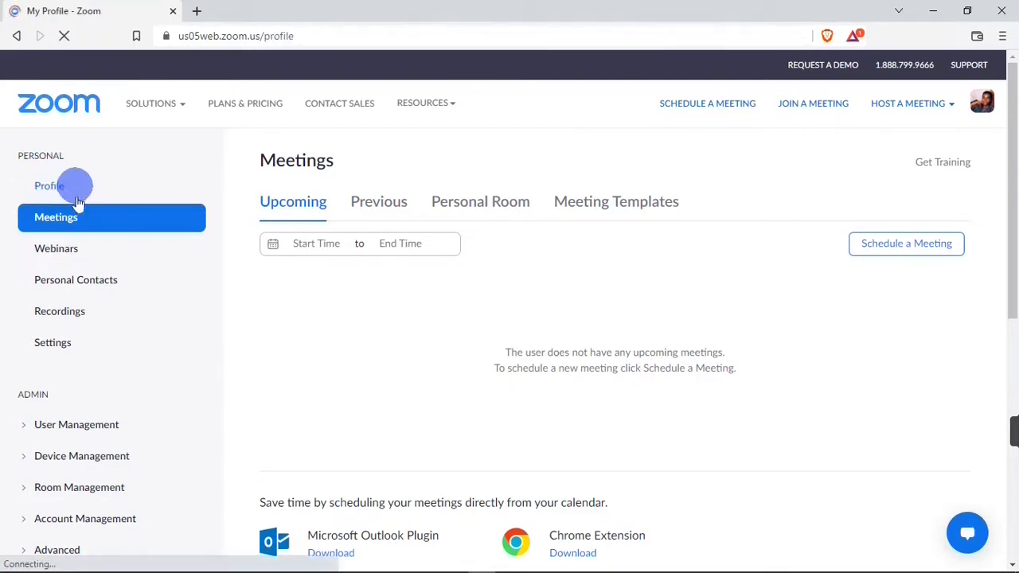
left_click(63, 225)
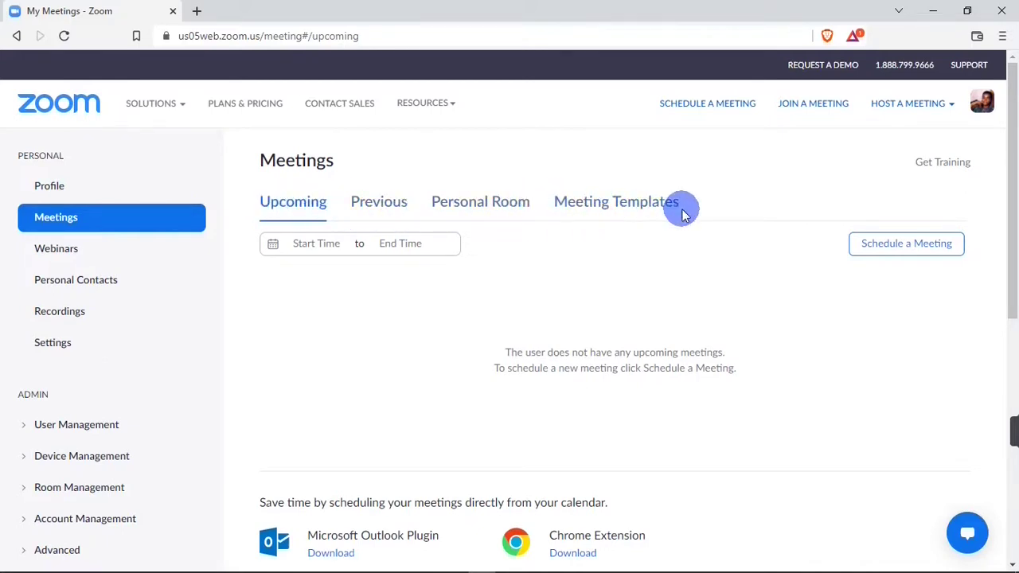
left_click(46, 262)
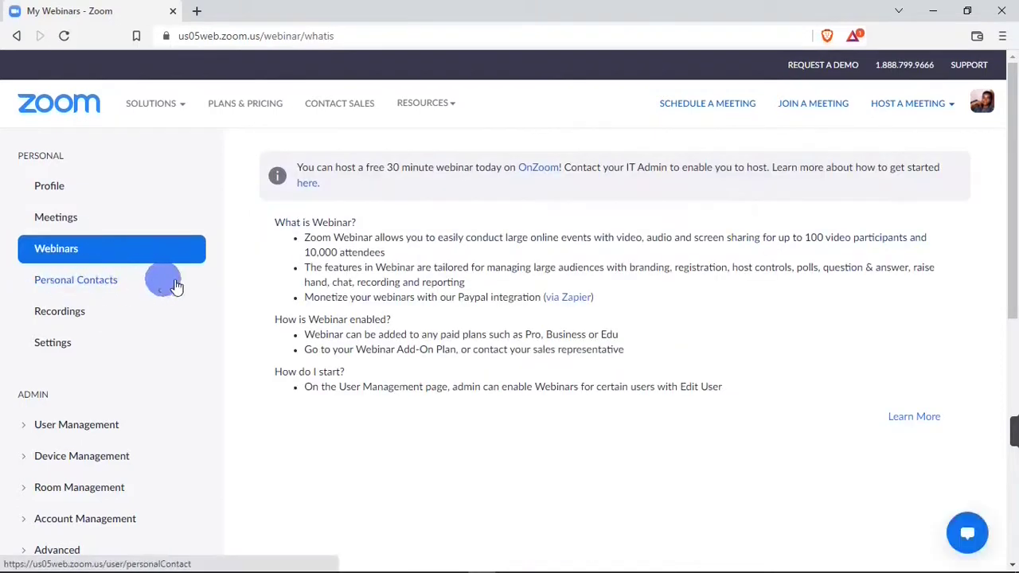
left_click(50, 290)
left_click(62, 312)
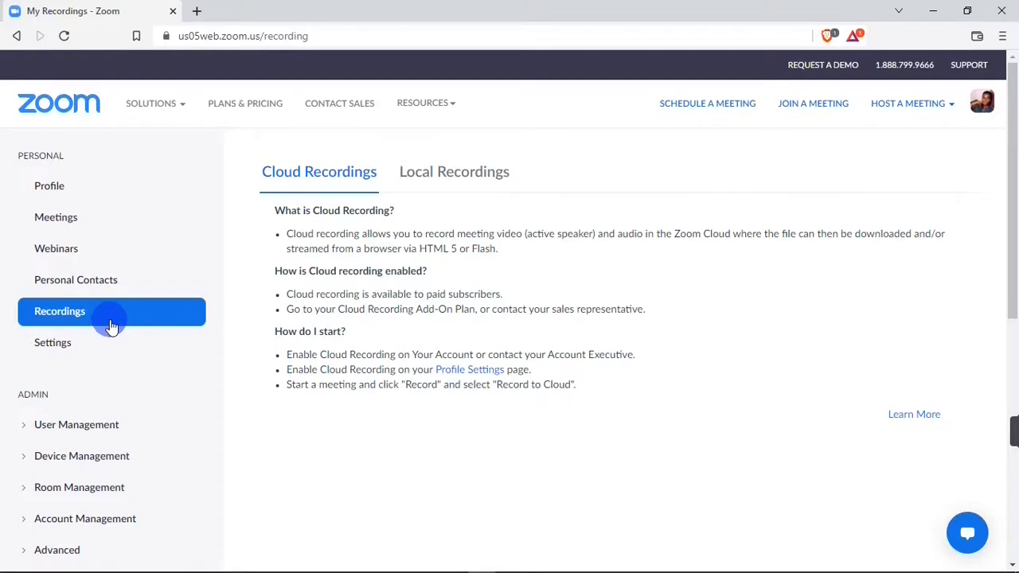
left_click(86, 191)
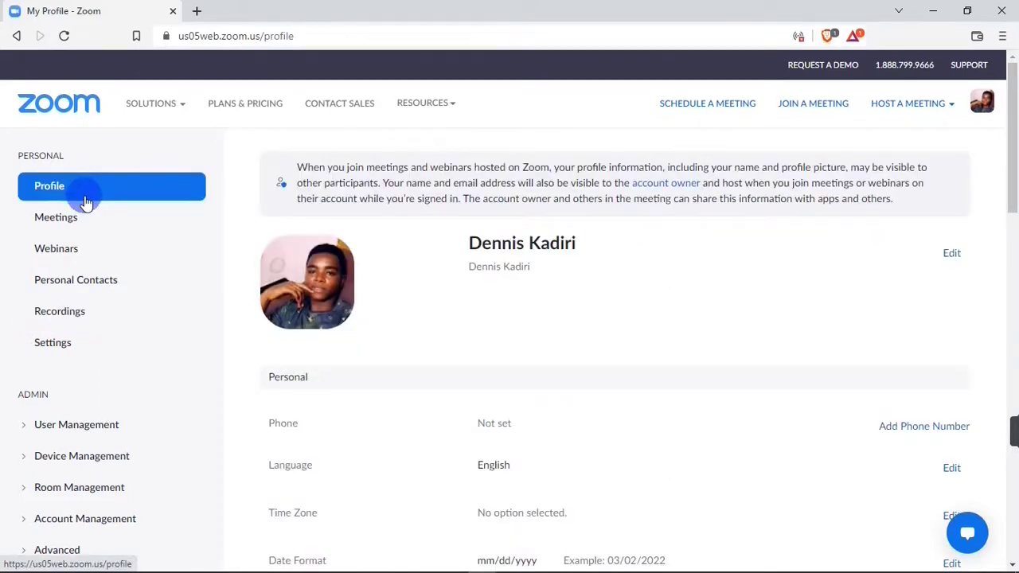
left_click(948, 107)
Host a new meeting With Video Off and launch it in the Zoom desktop app
left_click(950, 106)
left_click(950, 106)
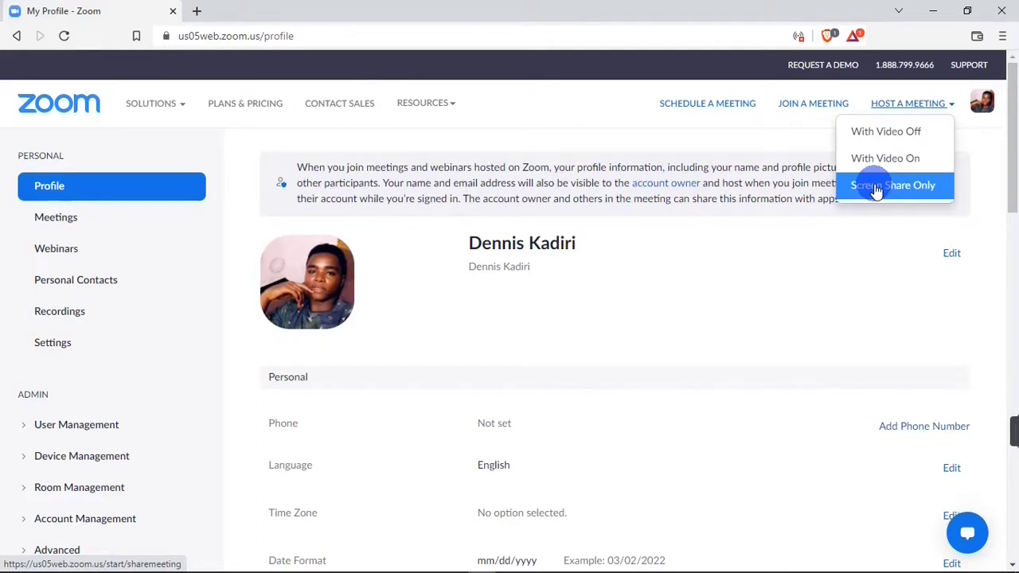
left_click(883, 145)
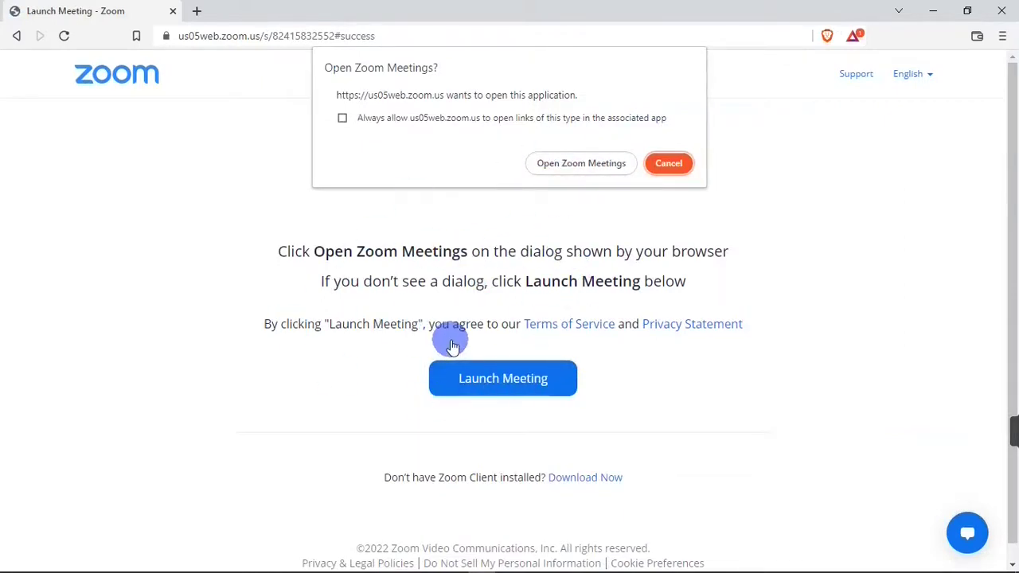
left_click(541, 165)
left_click(588, 177)
left_click(570, 166)
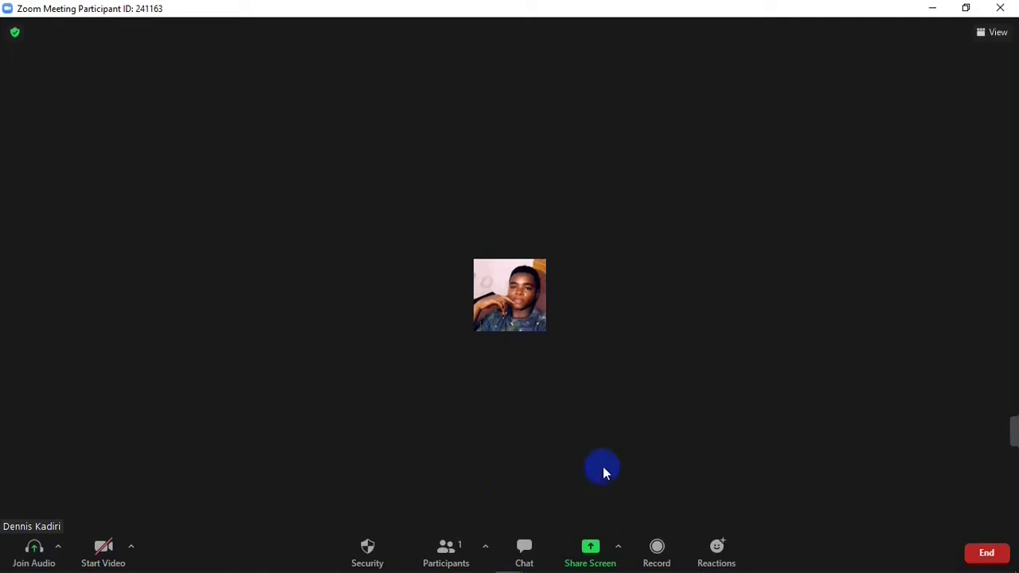
Join with computer audio, toggle mute and unmute (including Alt+A), and list audio devices
left_click(33, 547)
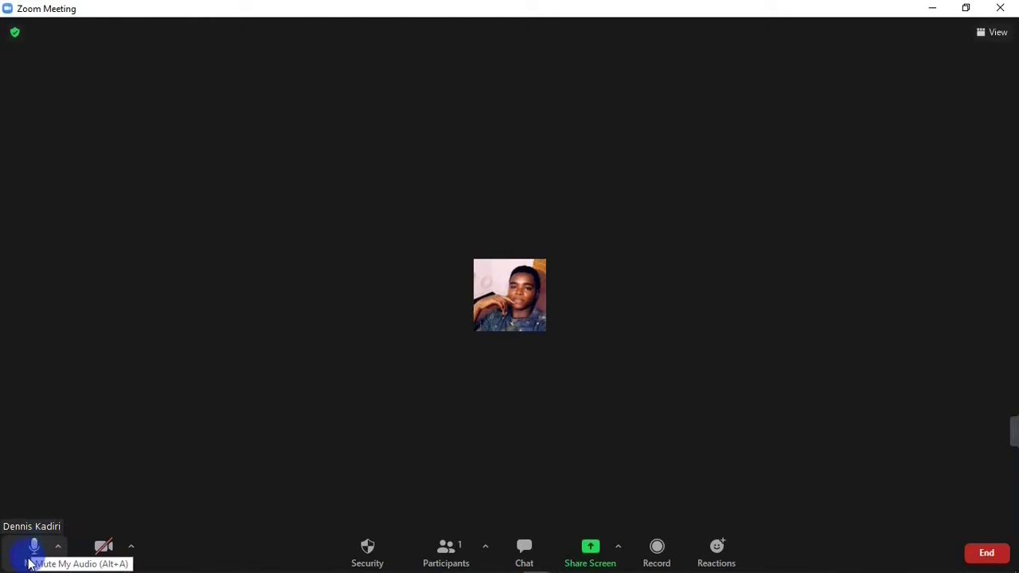
left_click(31, 562)
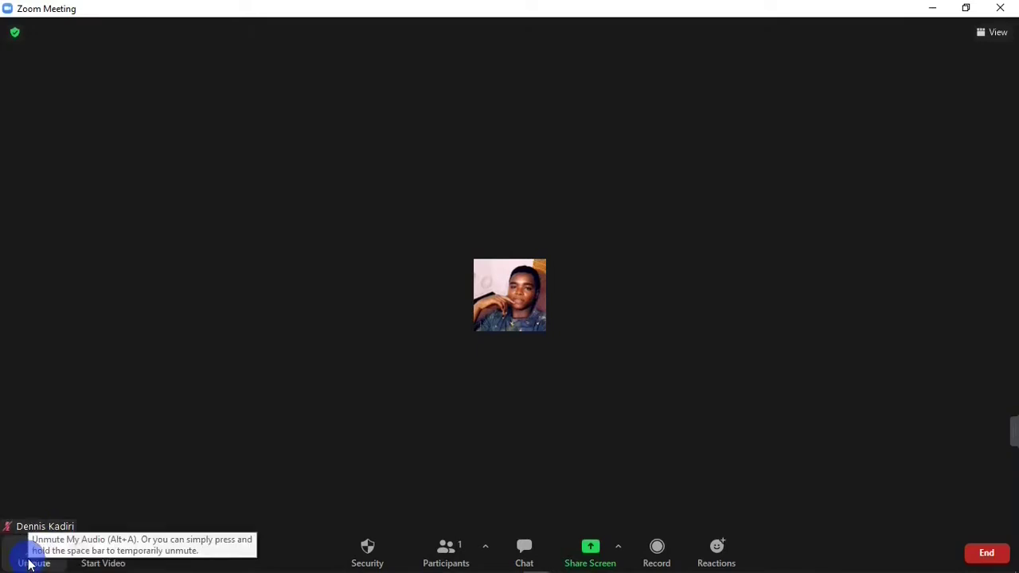
left_click(30, 558)
left_click(31, 557)
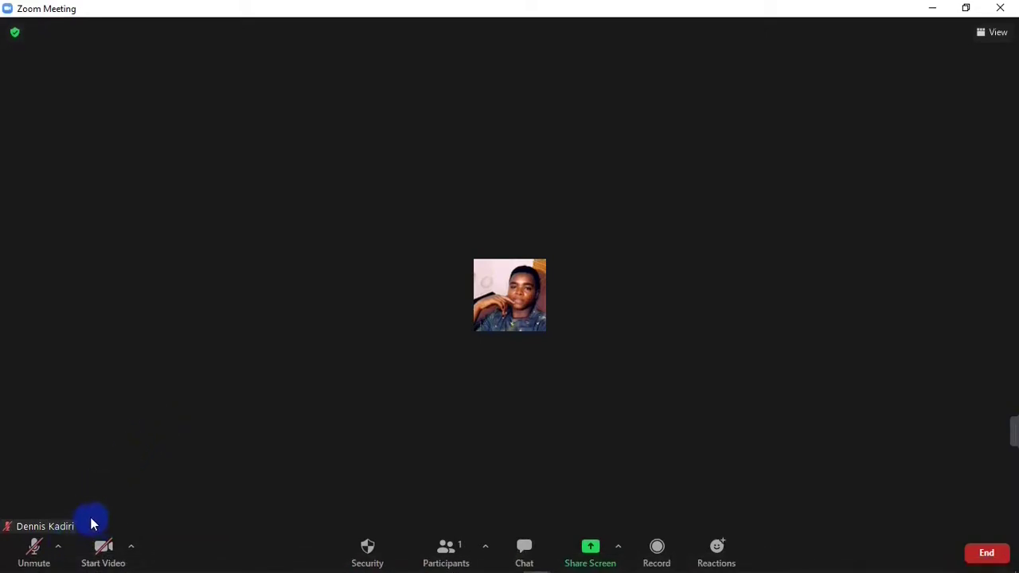
key("alt+a")
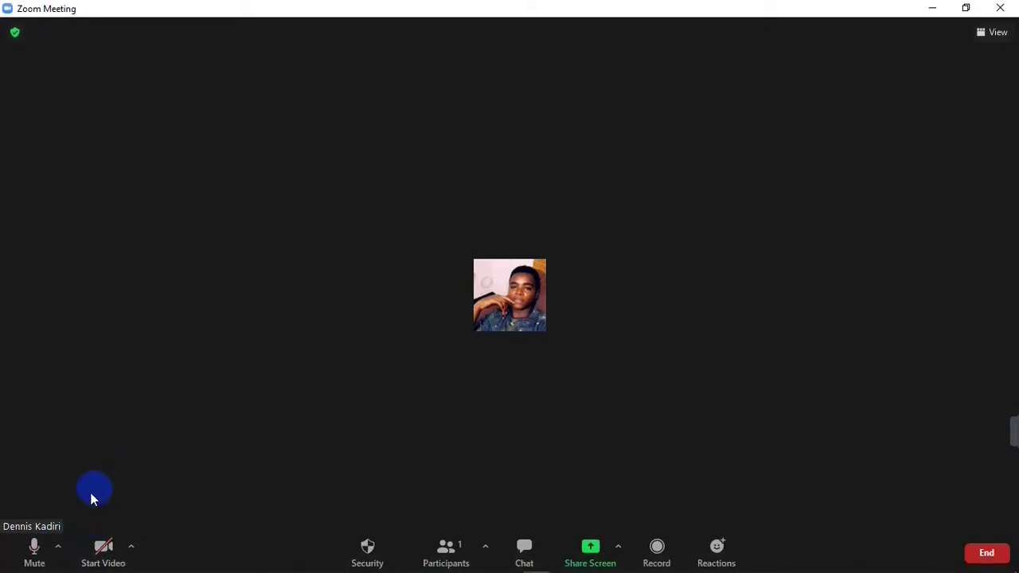
left_click(59, 547)
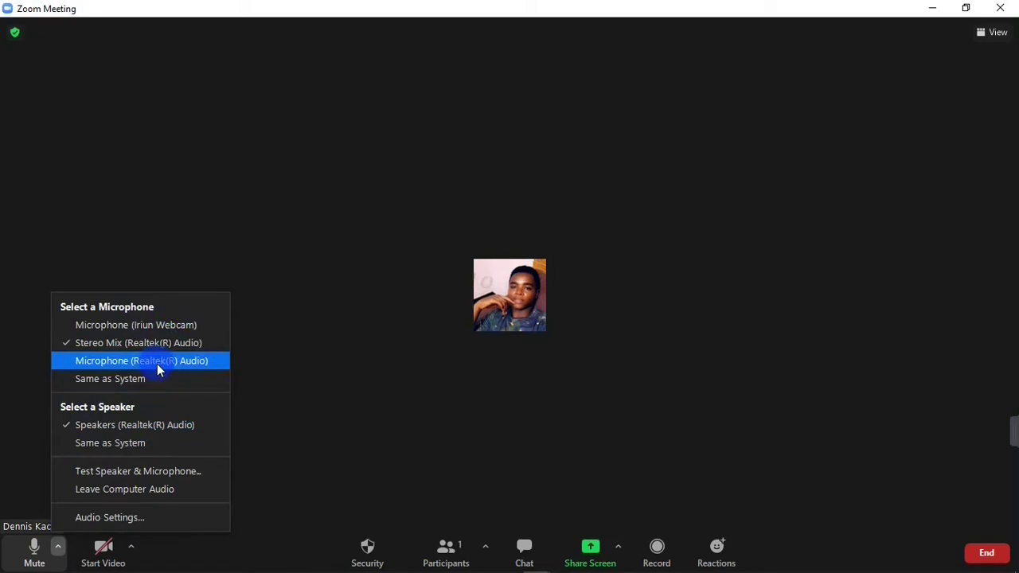
Leave computer audio, try Start Video, and show camera choices Iriun Webcam and HP Webcam
left_click(159, 488)
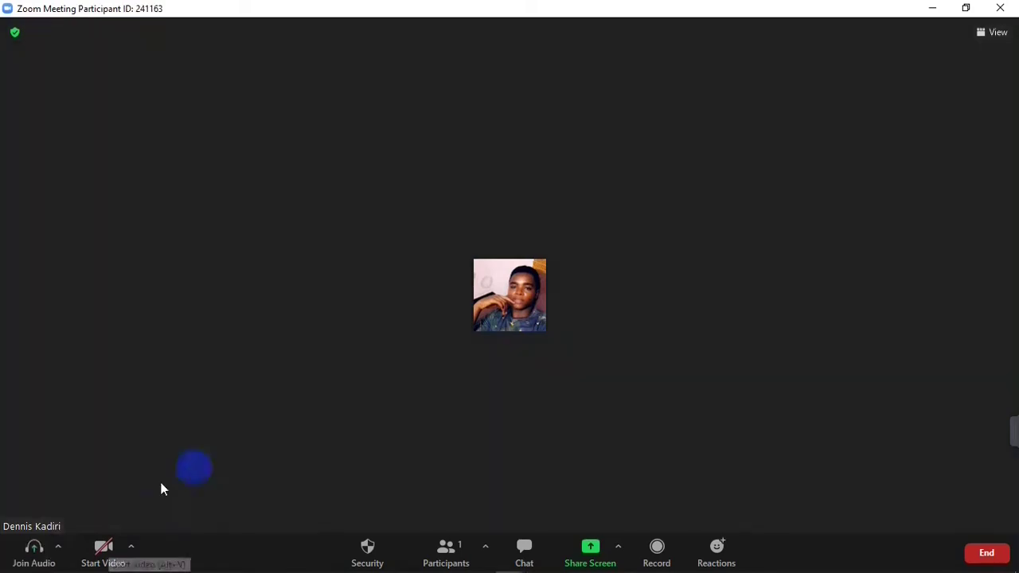
left_click(100, 557)
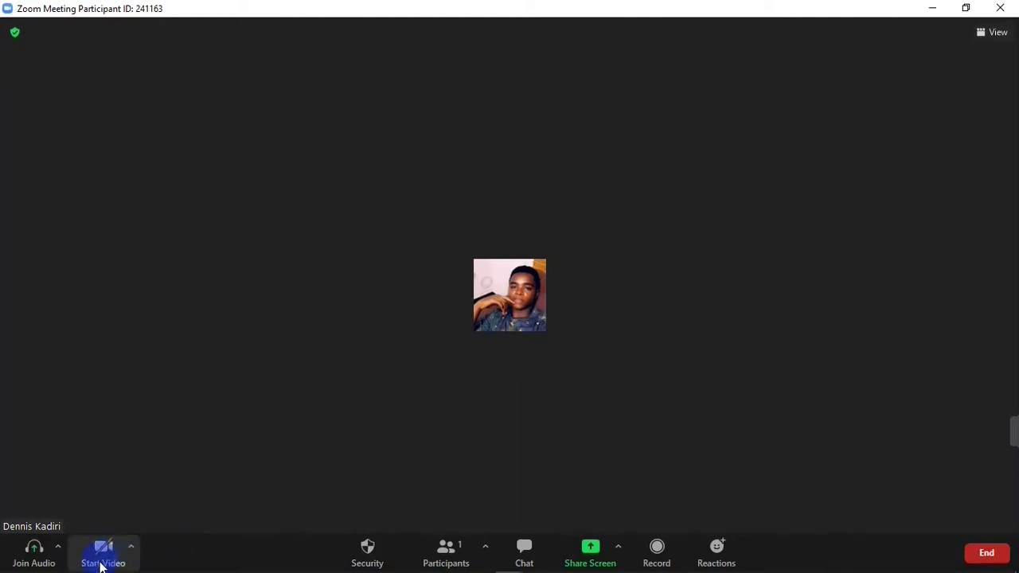
left_click(108, 556)
left_click(104, 554)
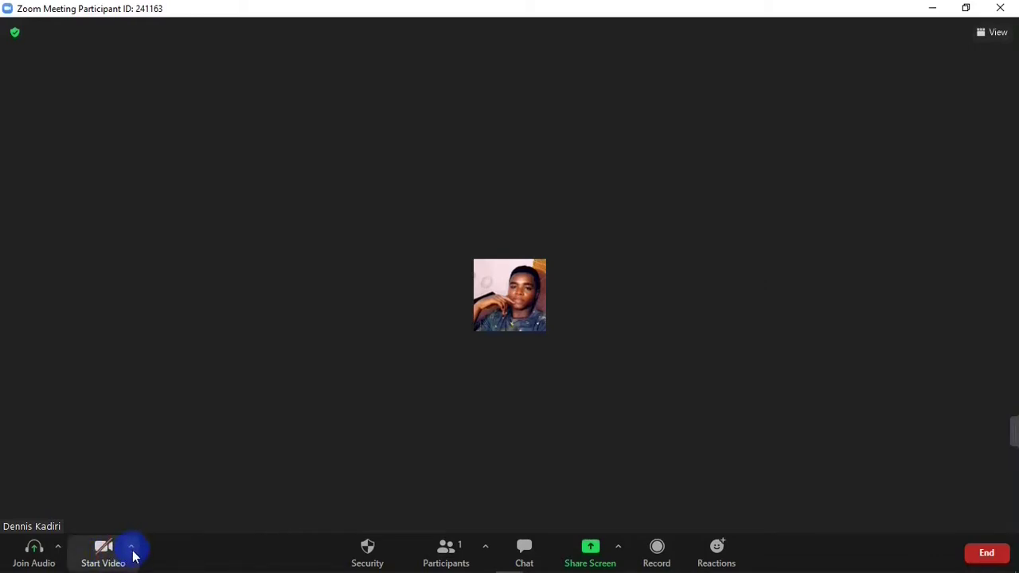
left_click(133, 552)
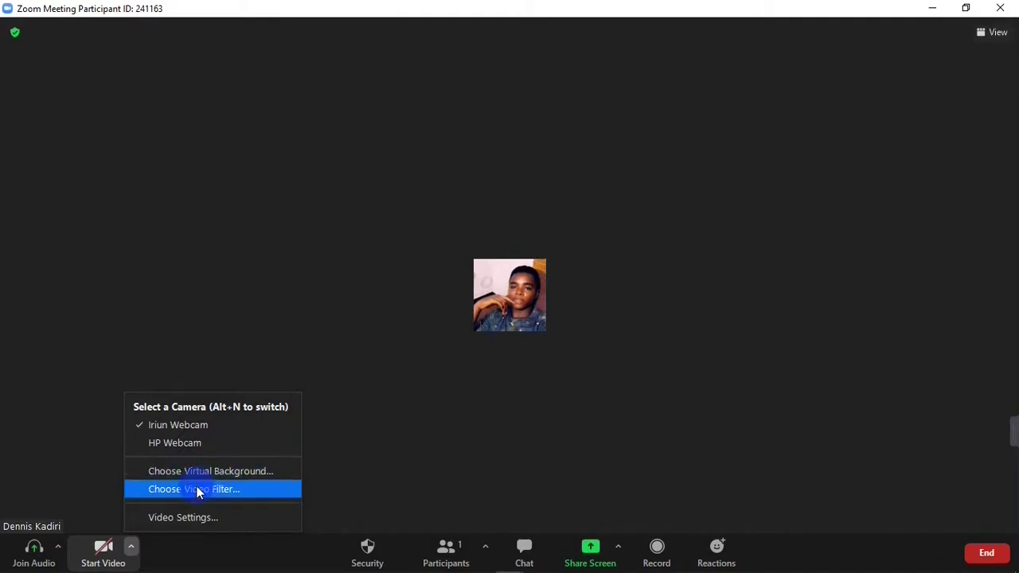
Enable Hide Profile Pictures under Security and show the Participants list with only the host
left_click(229, 549)
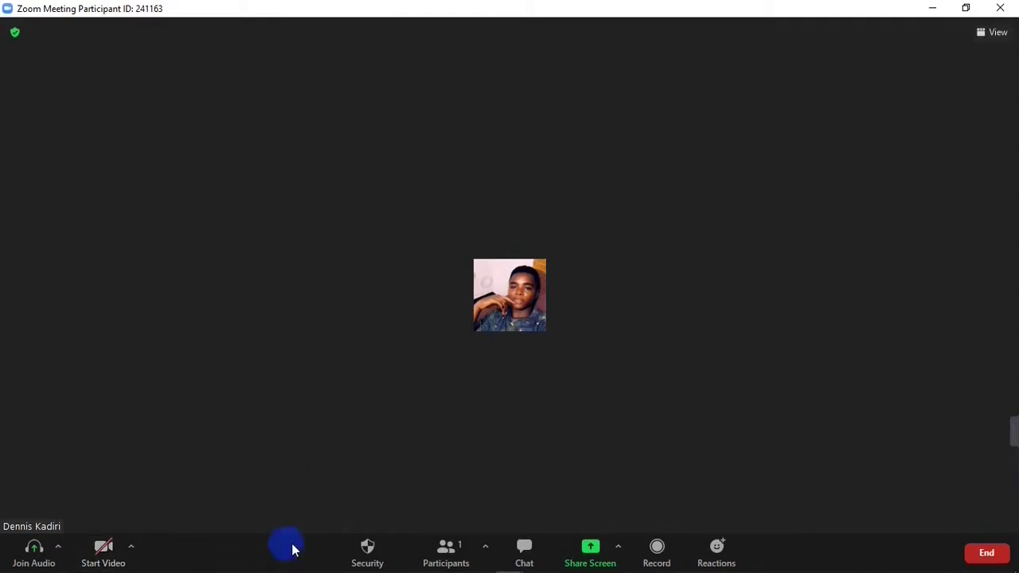
left_click(362, 557)
left_click(446, 339)
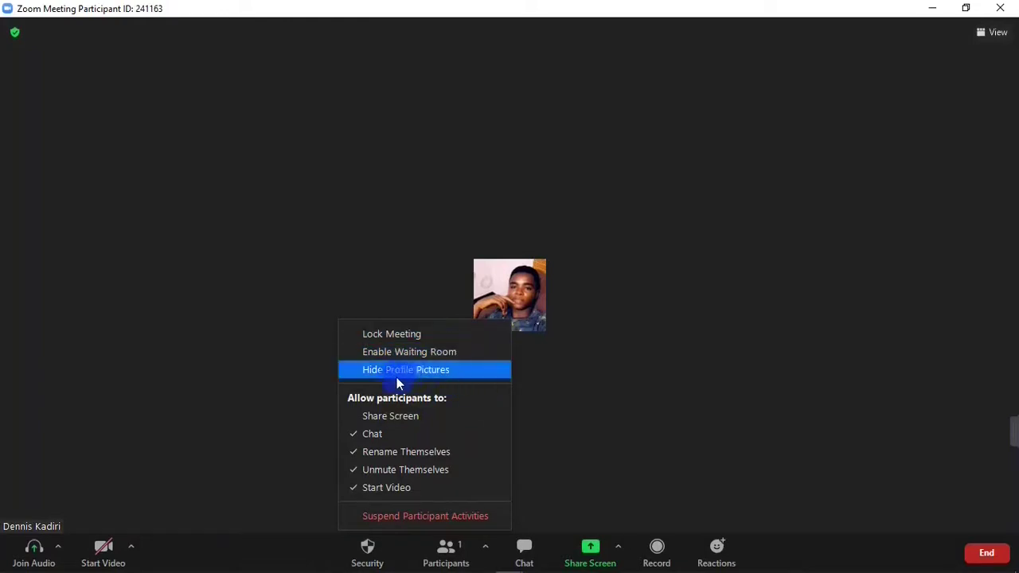
left_click(427, 372)
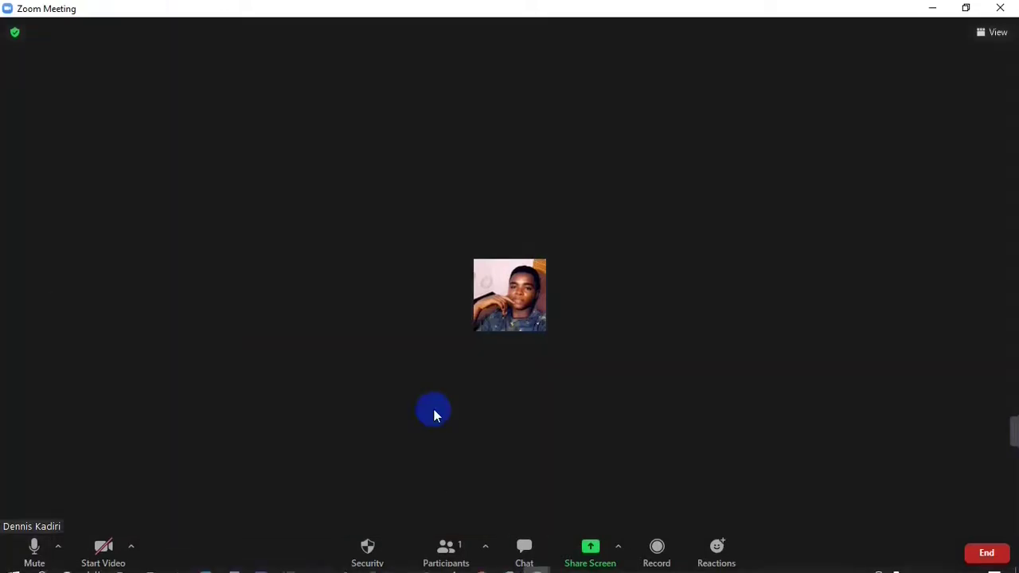
left_click(443, 550)
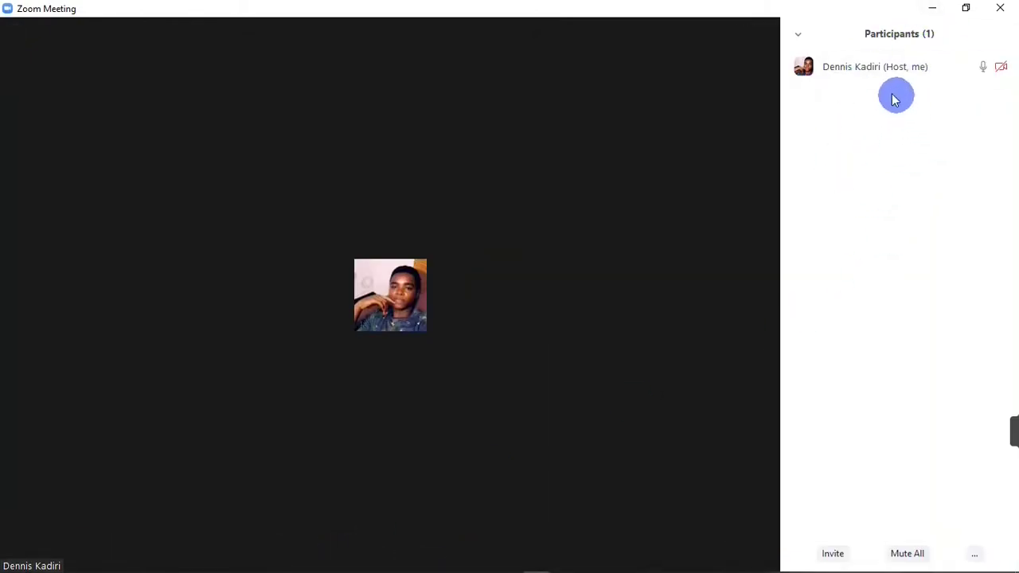
Copy the meeting invitation into Notepad and select its meeting ID
mouse_move(893, 82)
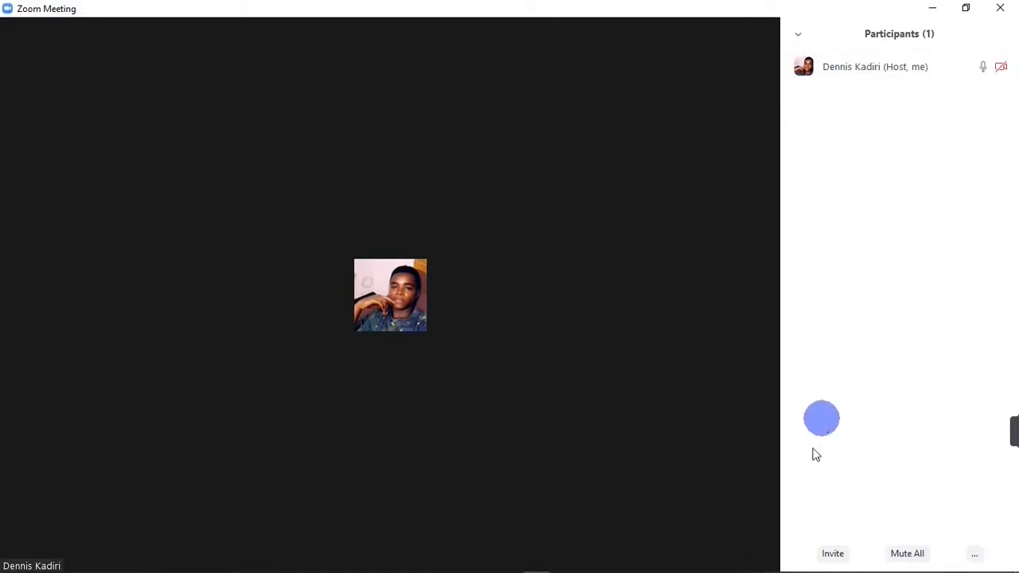
left_click(832, 556)
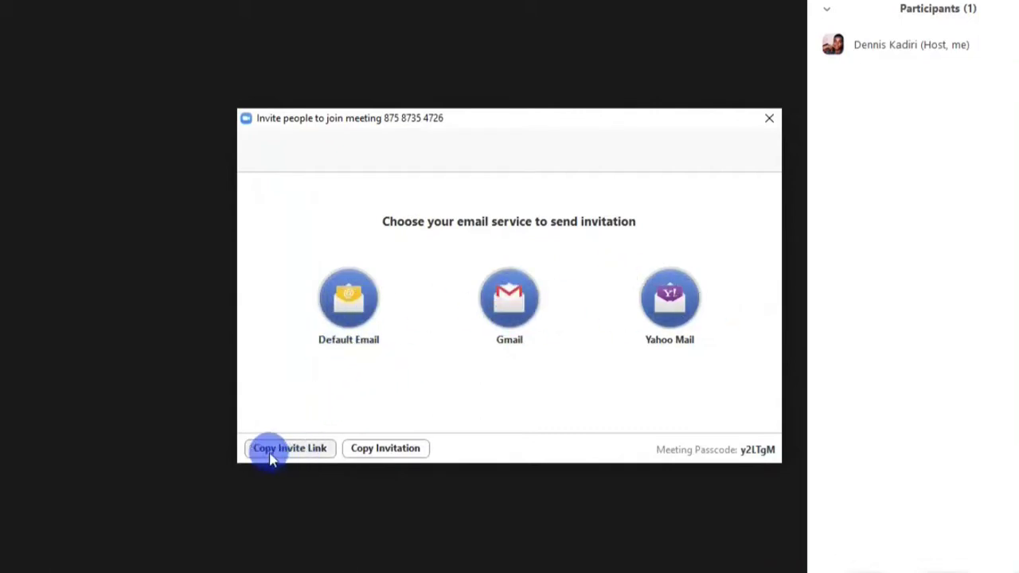
left_click(374, 452)
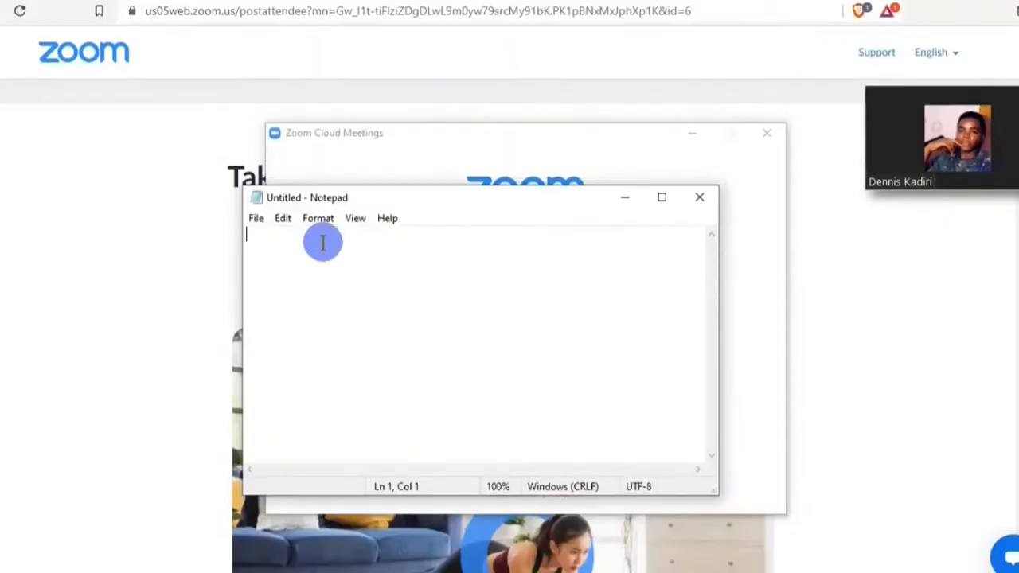
key("ctrl+v")
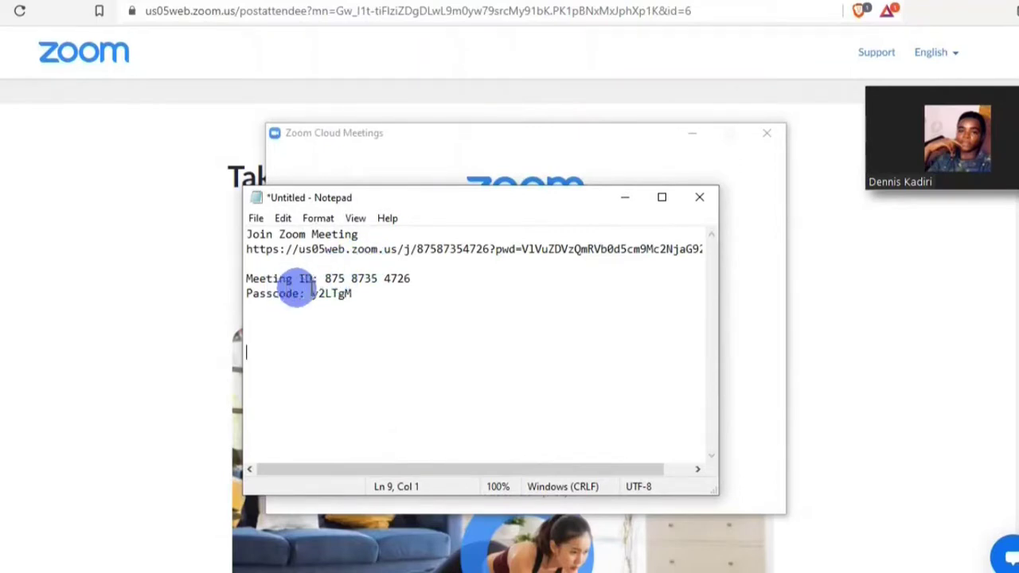
left_click_drag(411, 278, 325, 278)
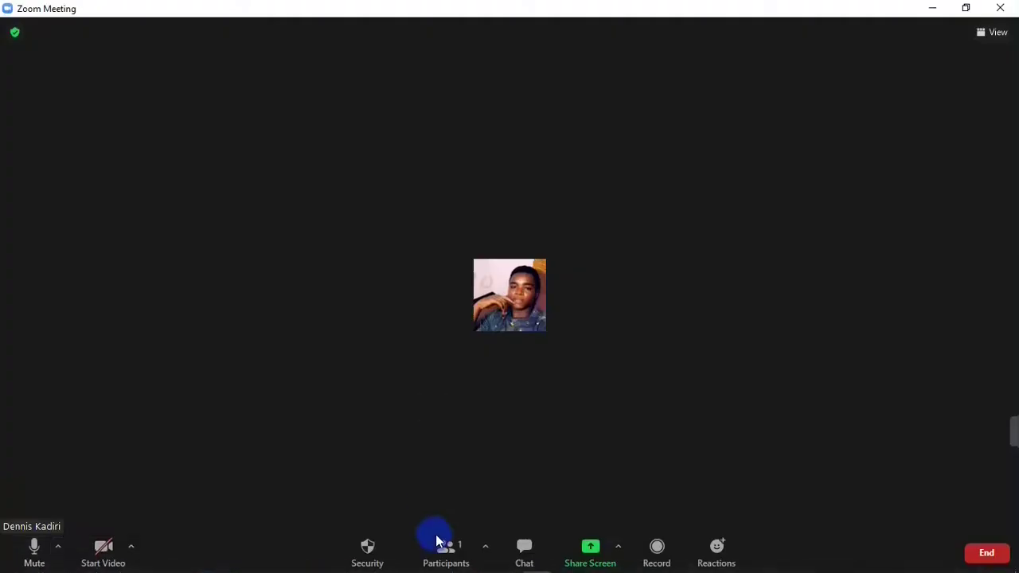
left_click(447, 549)
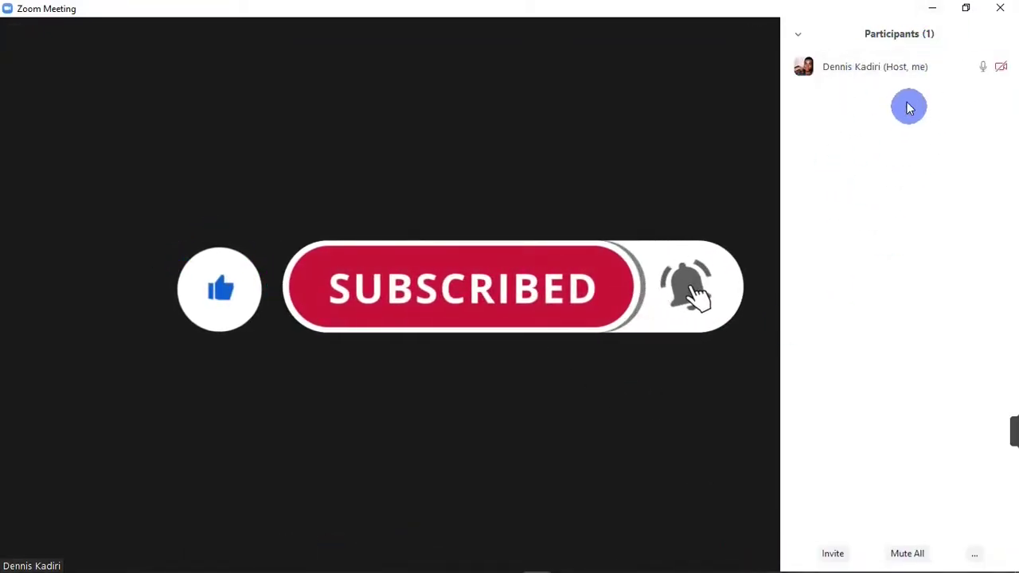
mouse_move(848, 87)
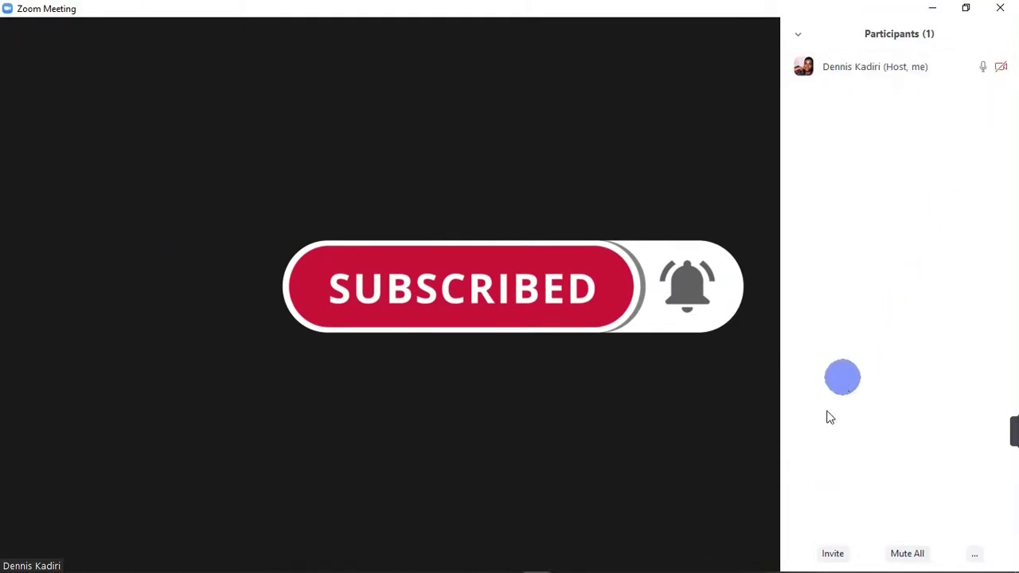
key("alt+u")
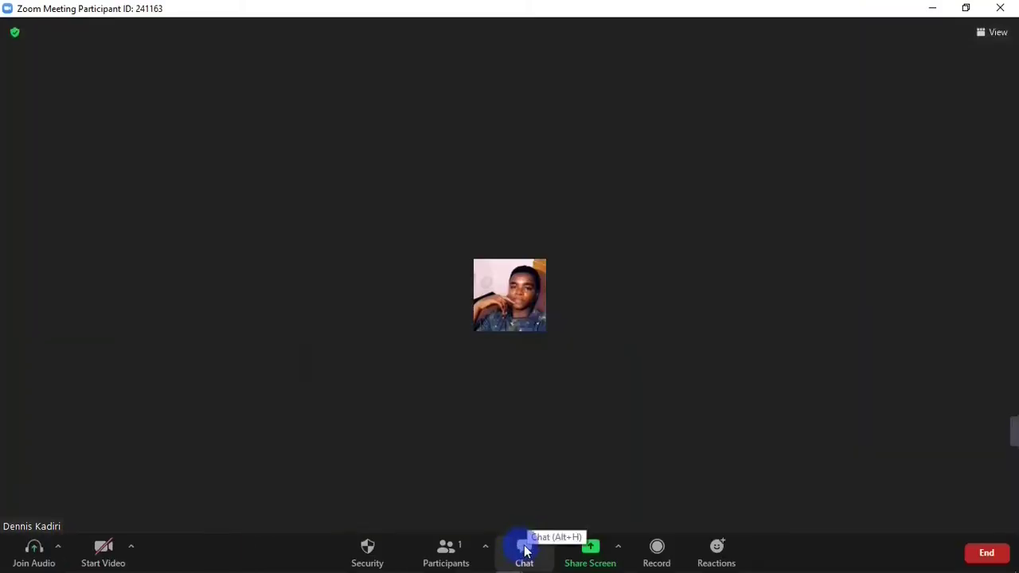
left_click(522, 549)
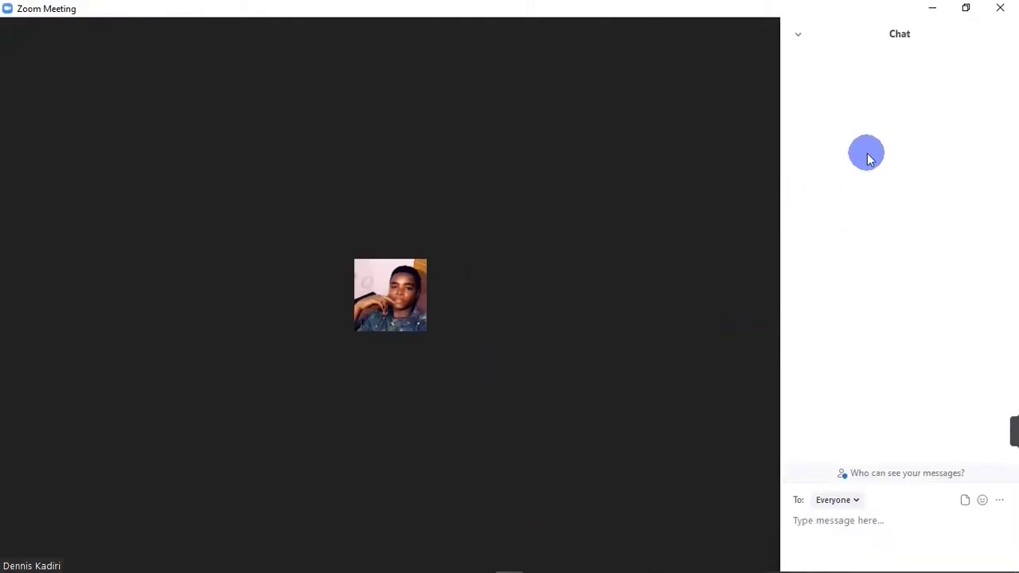
key("alt+h")
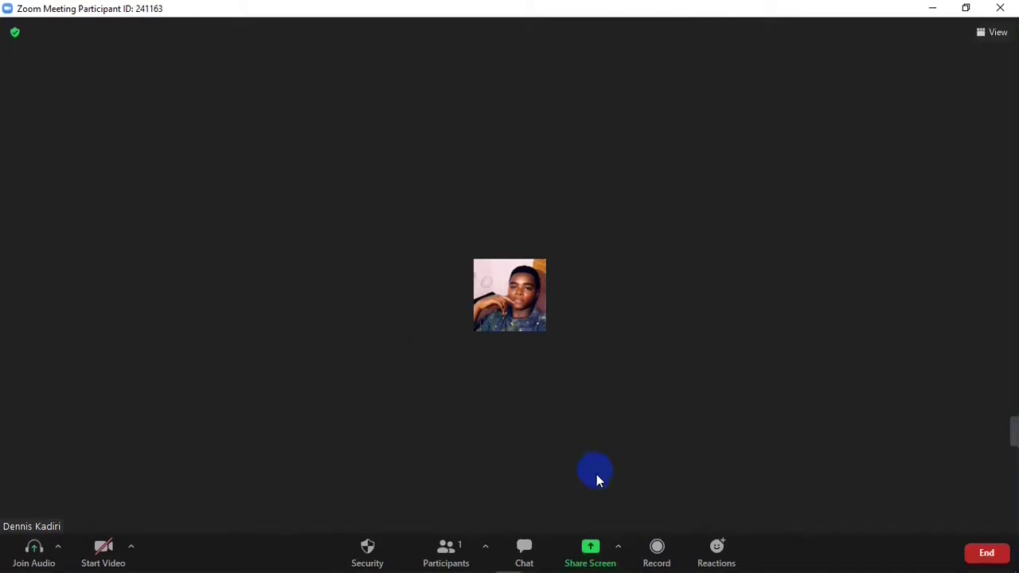
Look over the Screen, Brave and Downloads share tiles, then share the Whiteboard
left_click(597, 555)
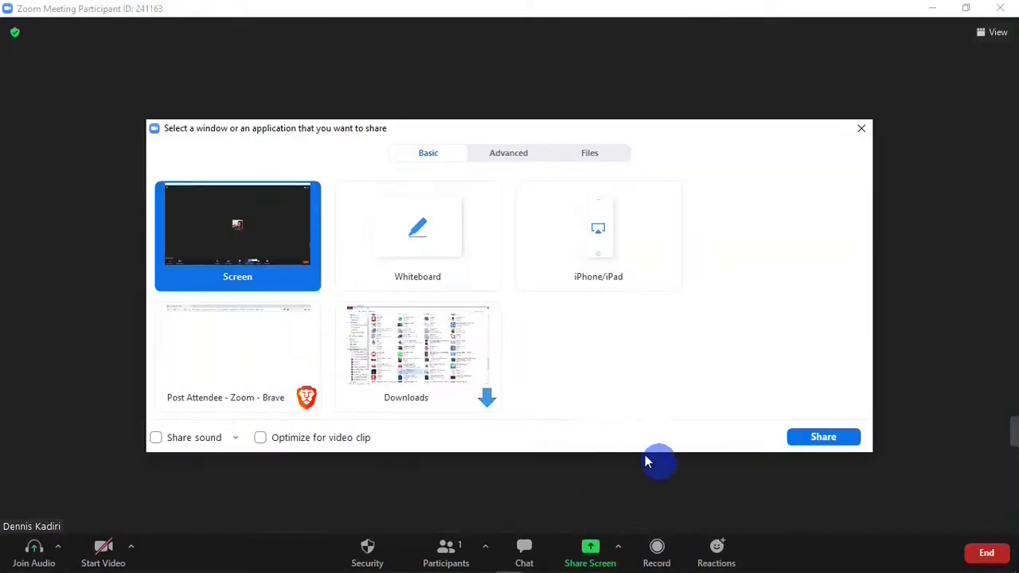
left_click(280, 275)
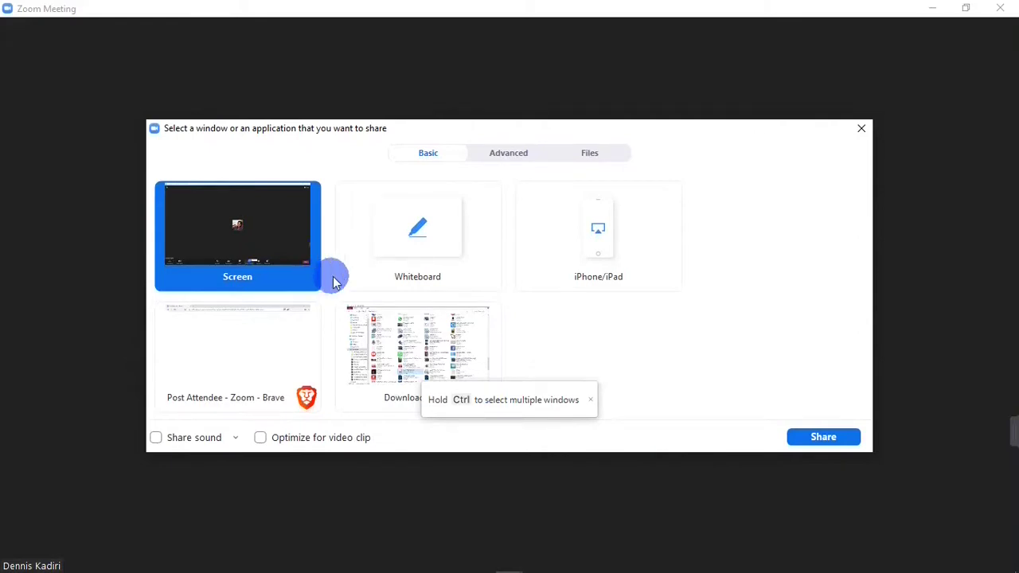
left_click(239, 350)
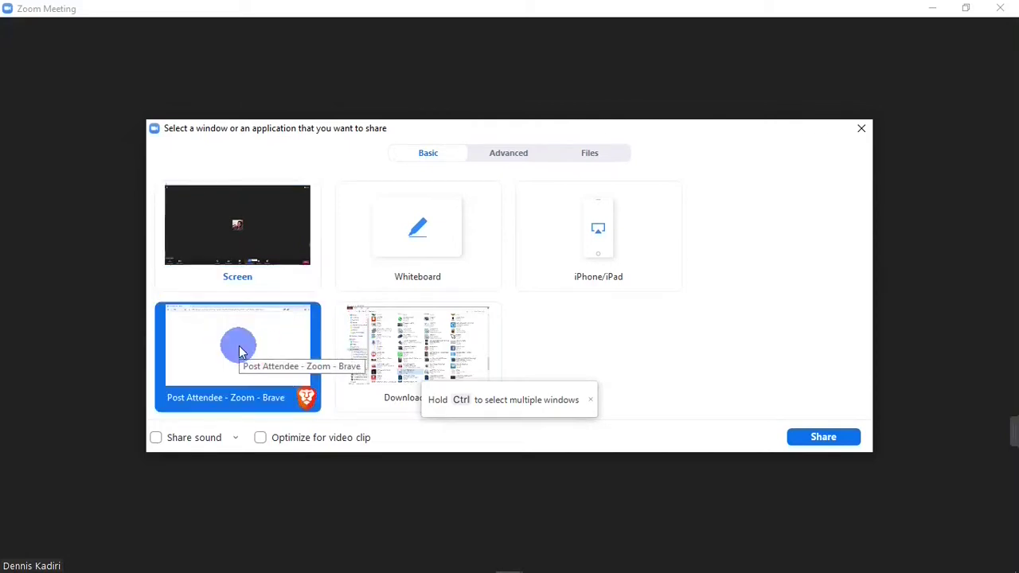
left_click(468, 363)
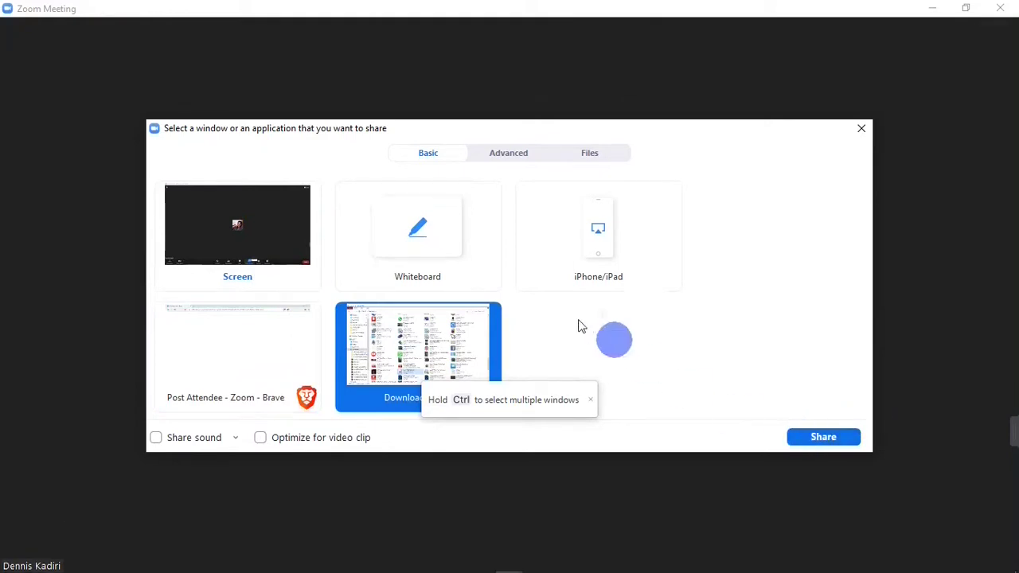
left_click(430, 224)
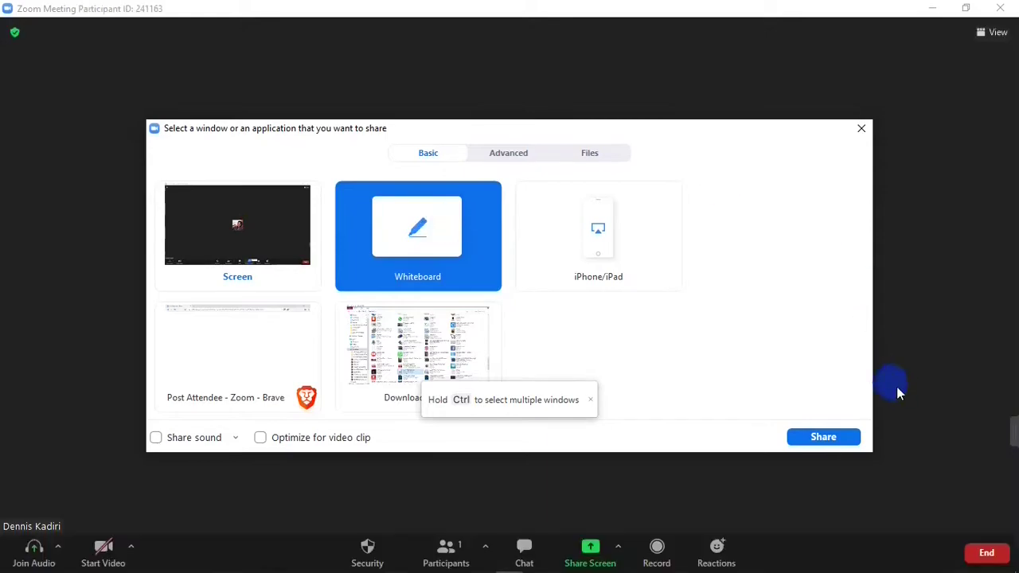
left_click(815, 436)
Draw a dot on the shared whiteboard, try the Draw, Stamp and Eraser tools, then close it
left_click(366, 254)
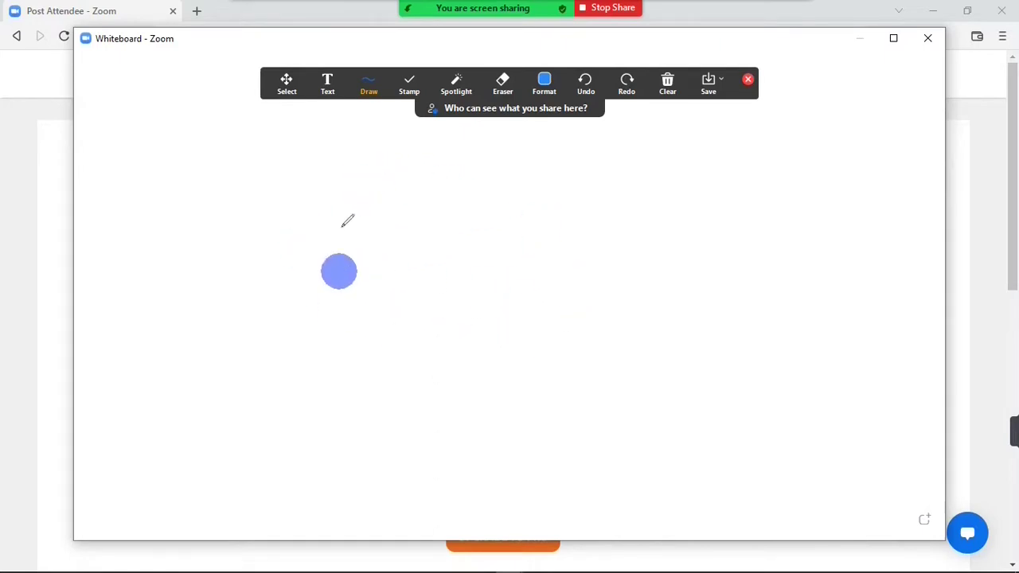
left_click(370, 93)
left_click(424, 90)
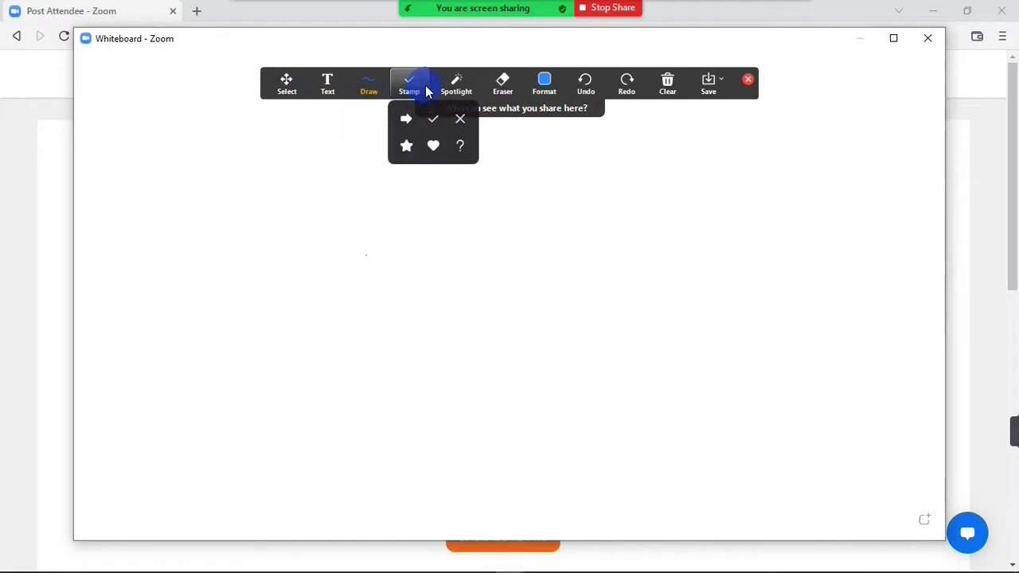
left_click(455, 86)
left_click(502, 86)
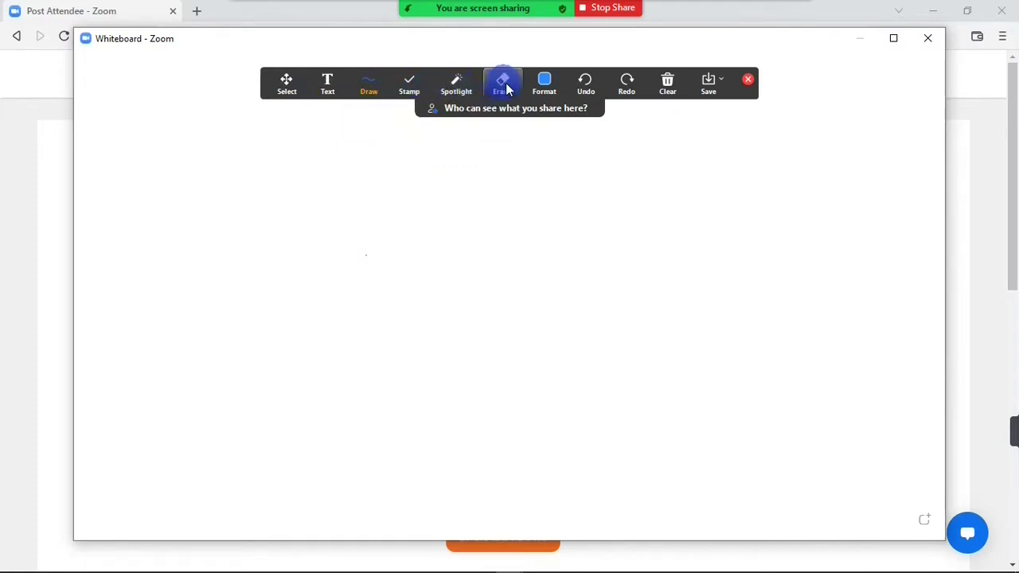
left_click(435, 209)
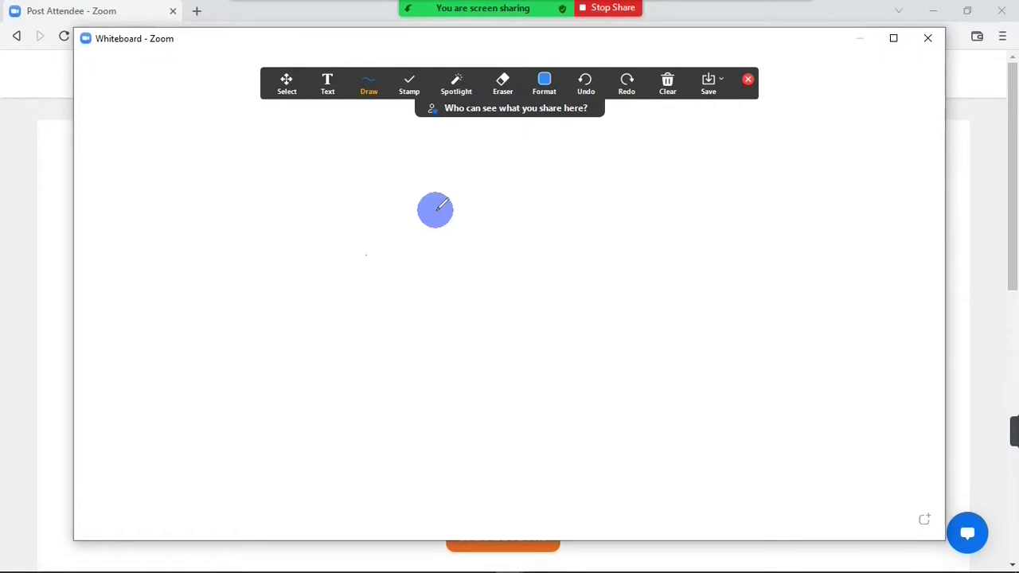
left_click(748, 81)
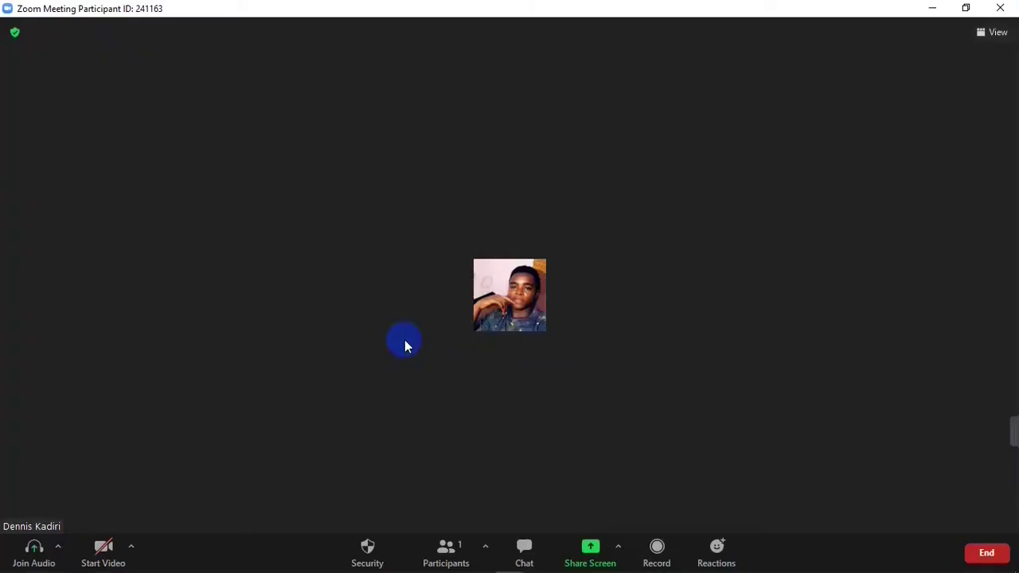
Start recording the meeting, join computer audio, then end the meeting for all participants
left_click(655, 551)
left_click(489, 334)
left_click(511, 253)
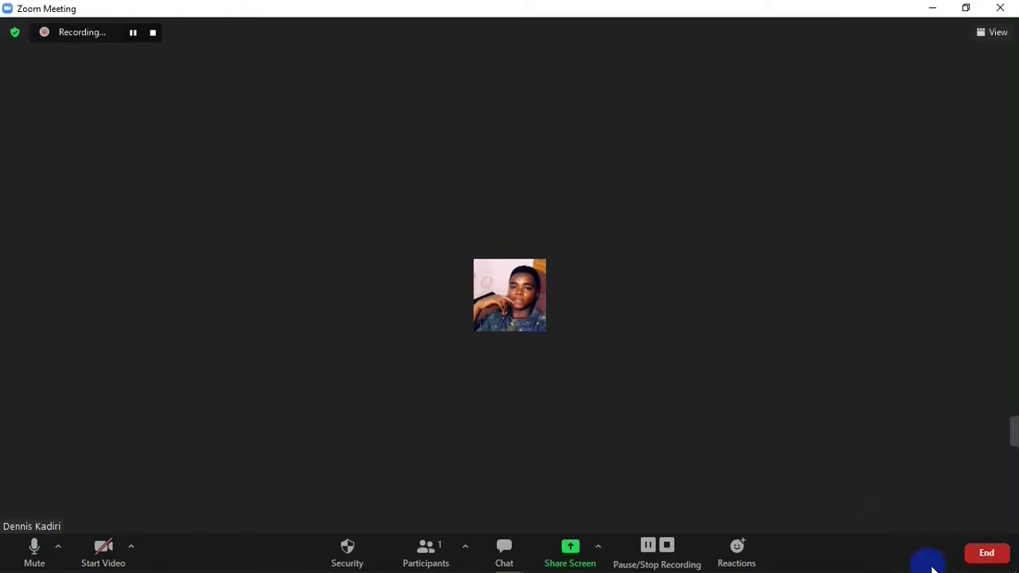
left_click(987, 554)
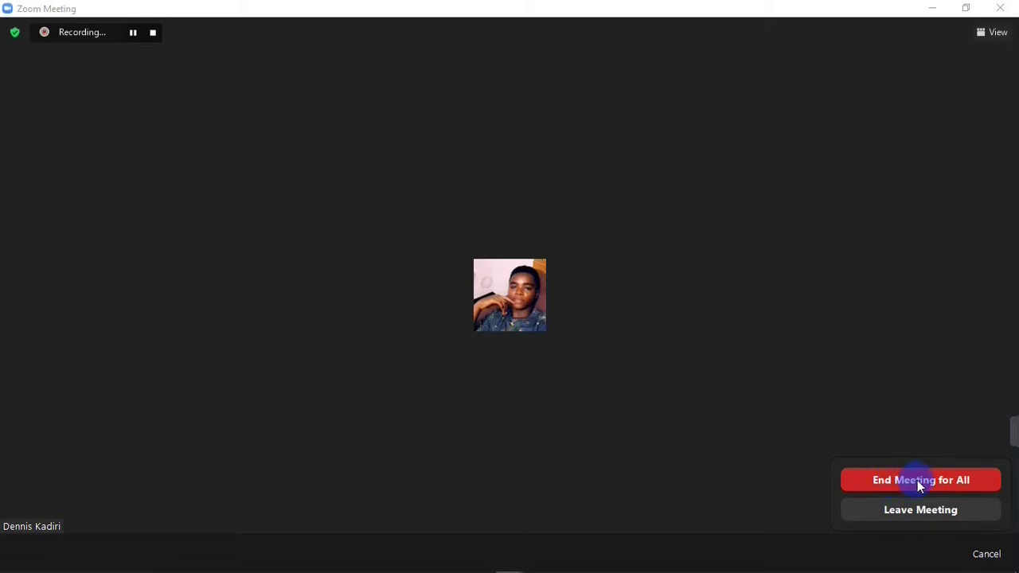
left_click(917, 480)
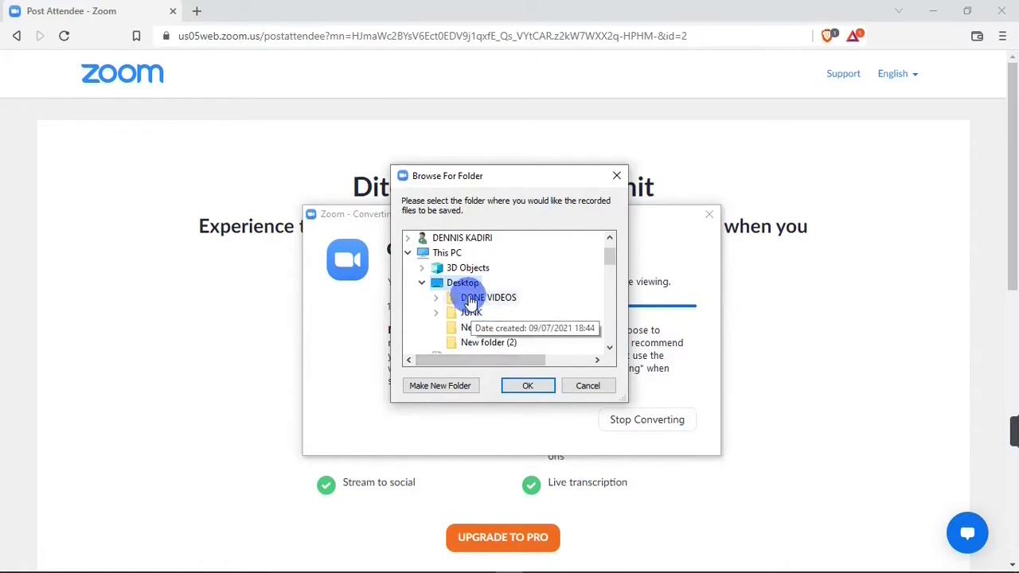
Save the recording to the Desktop folder, then go to the portal's Join Meeting page's Meeting ID field
left_click(531, 389)
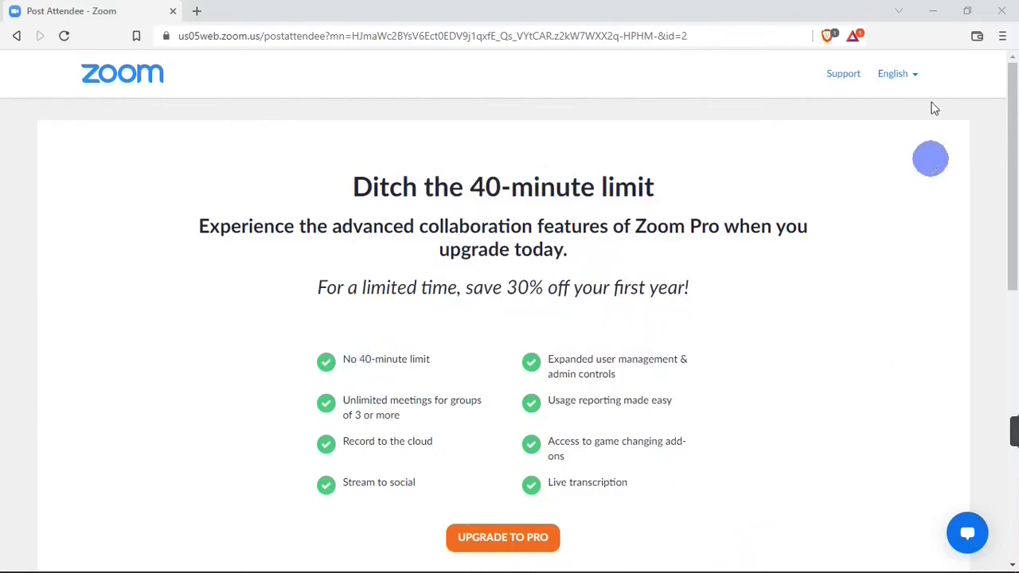
left_click(933, 11)
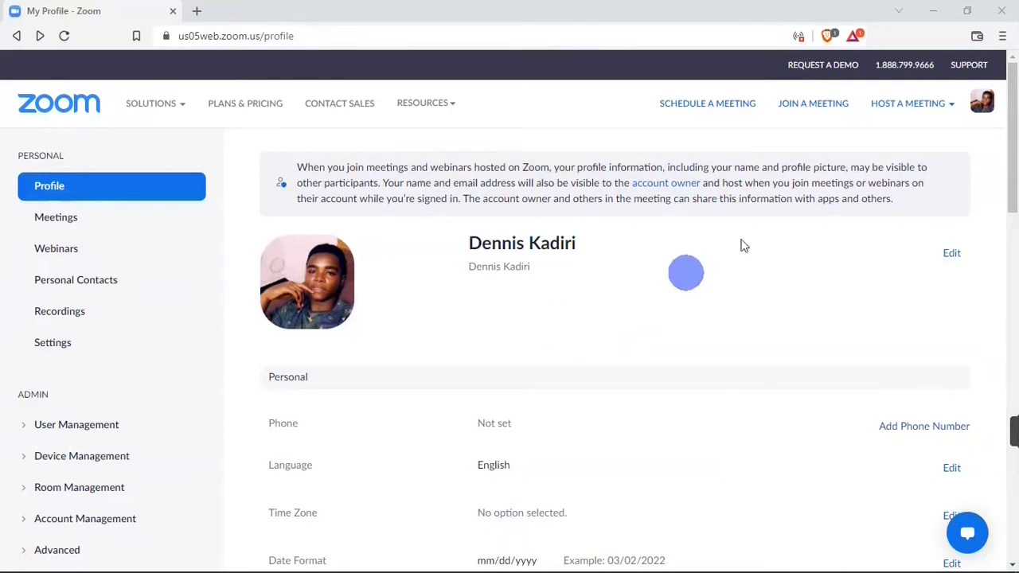
left_click(811, 105)
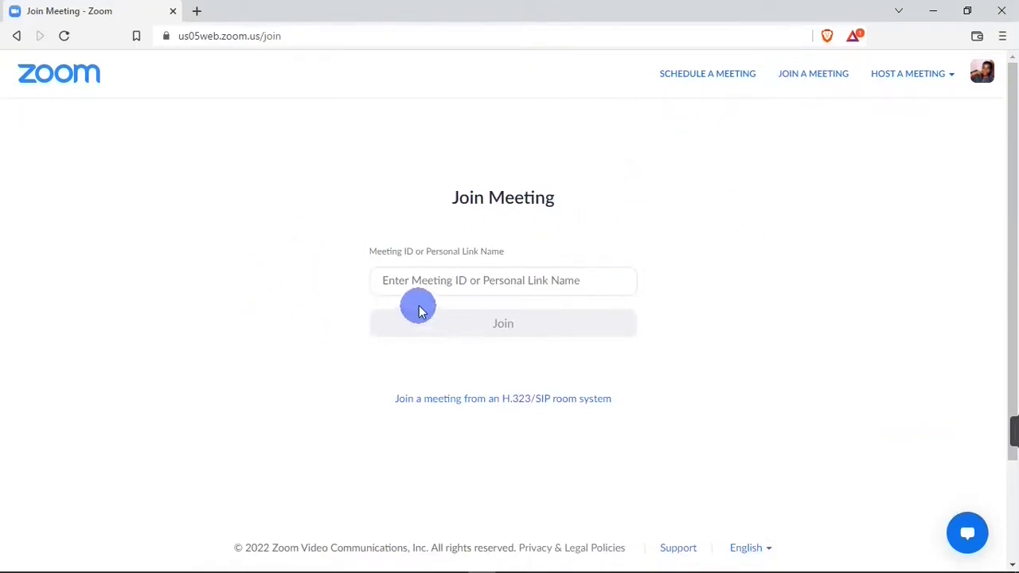
left_click(398, 279)
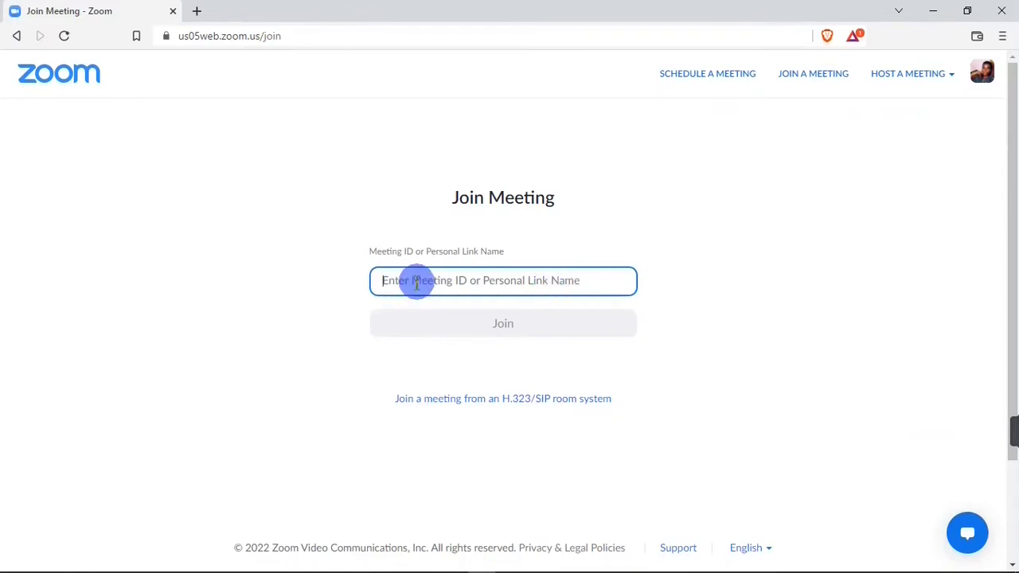